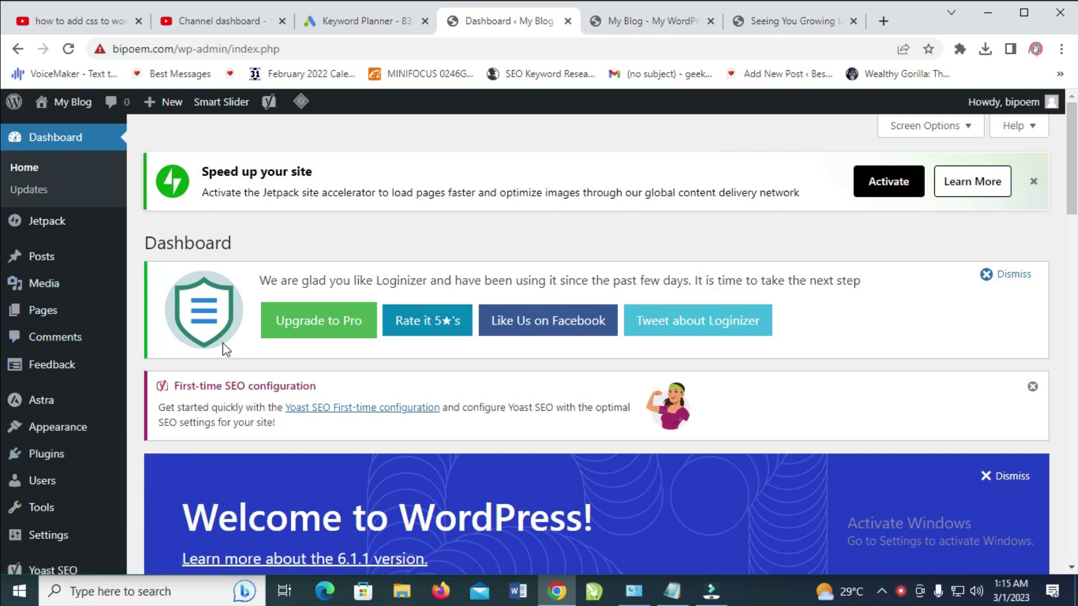
# - Open the Media Library's Add New upload area from the WordPress dashboard
pyautogui.click(44, 286)
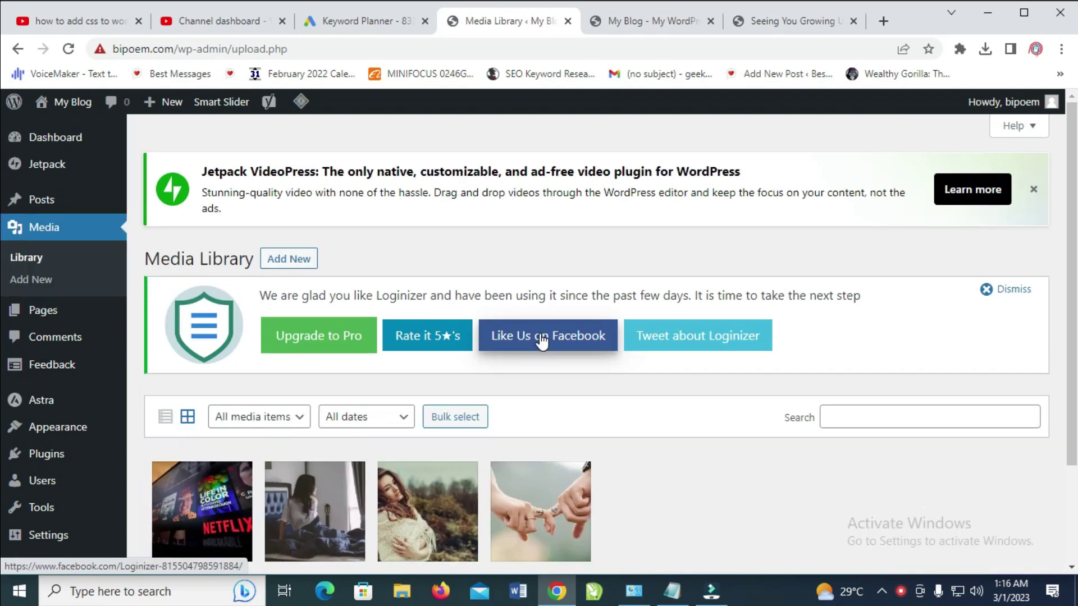
pyautogui.scroll(-1, 542, 339)
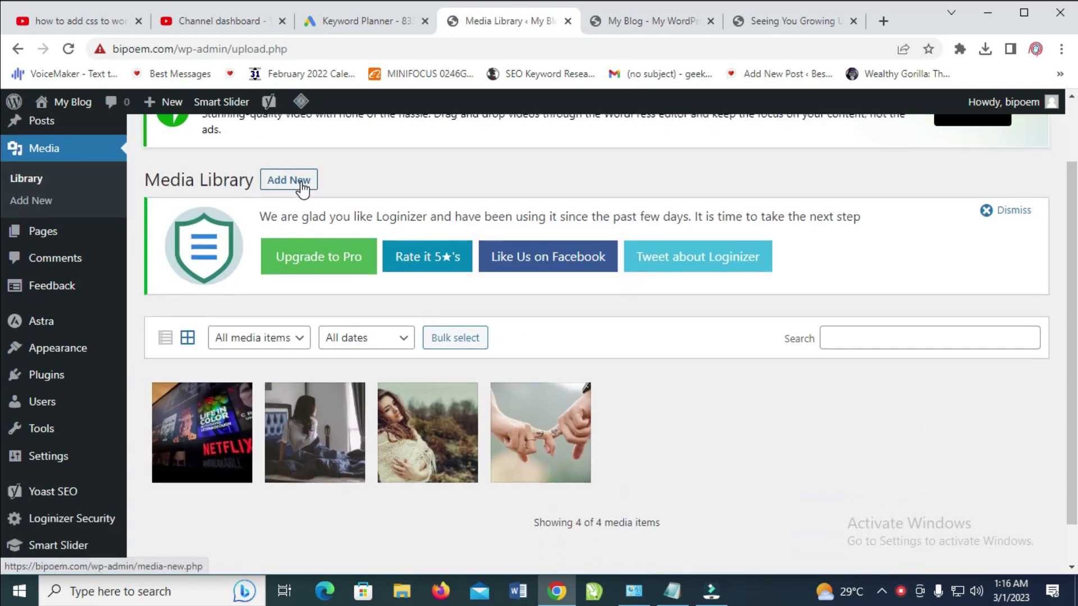
pyautogui.click(290, 259)
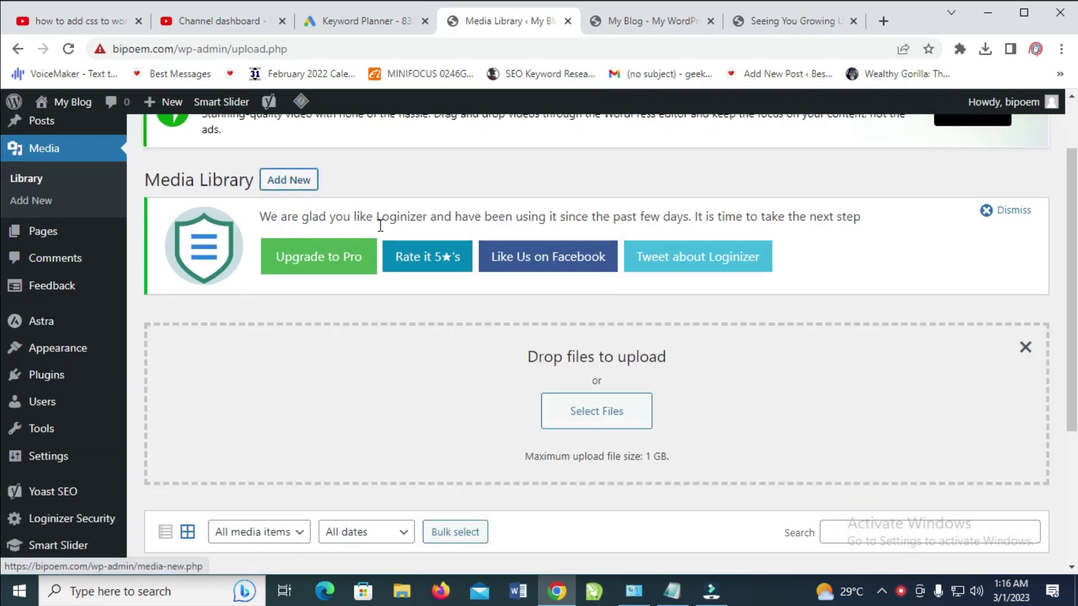
# - Upload the 'Why Do Dogs Drink So Much Water' PNG from Downloads
pyautogui.click(598, 408)
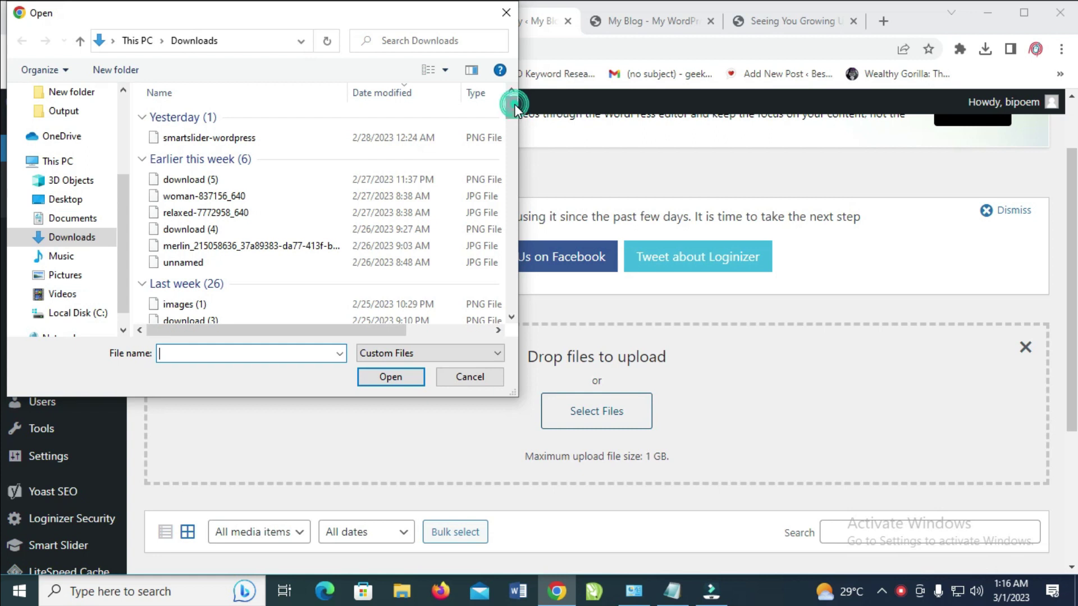
pyautogui.moveTo(515, 104); pyautogui.dragTo(513, 240)
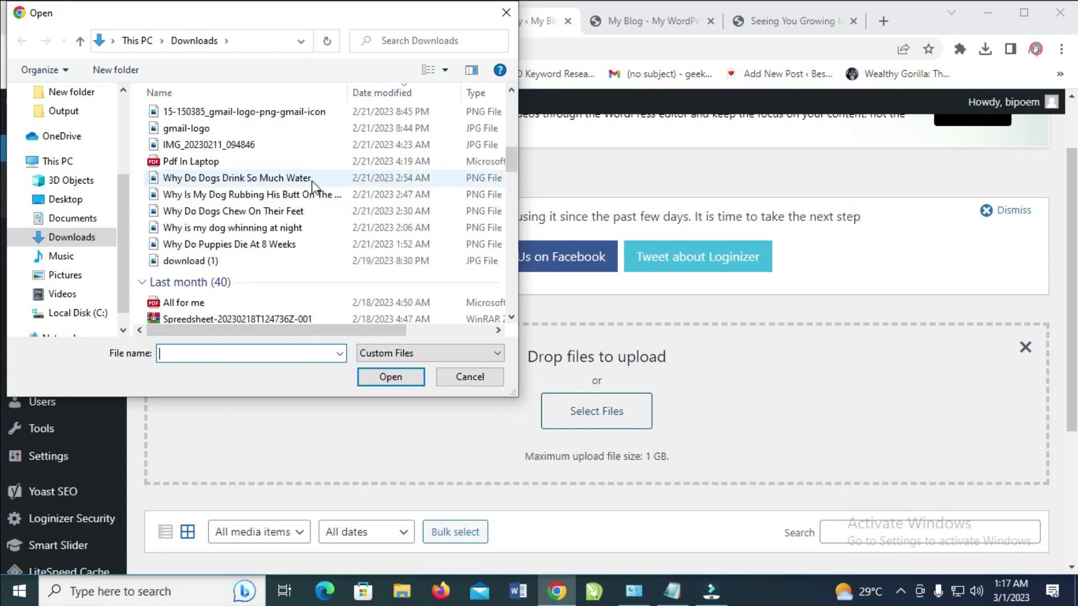
pyautogui.click(312, 181)
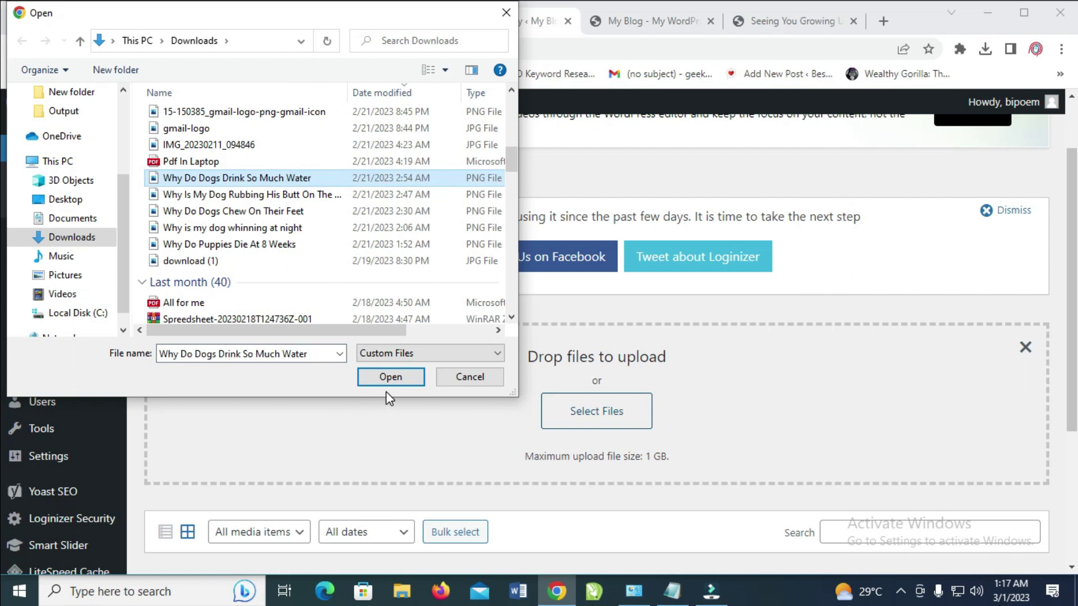
pyautogui.click(391, 377)
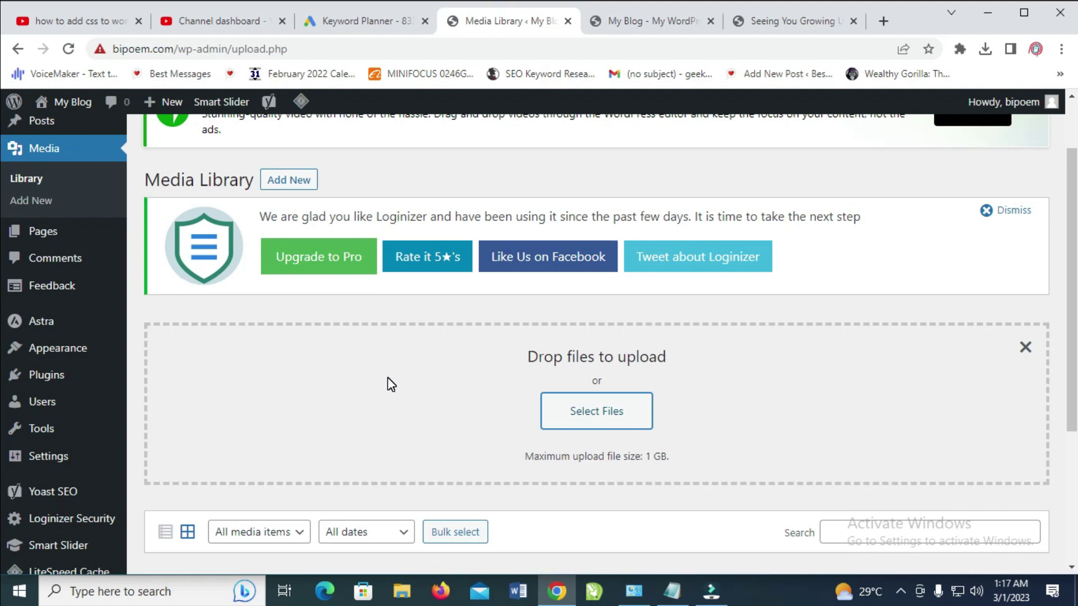
pyautogui.scroll(-1, 387, 377)
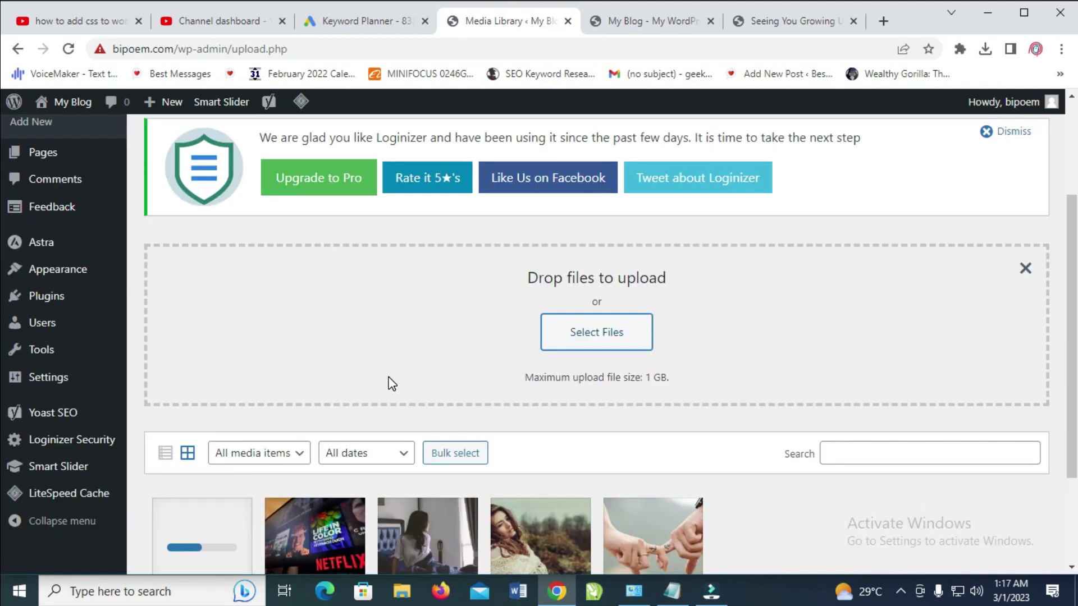
pyautogui.scroll(-2, 390, 384)
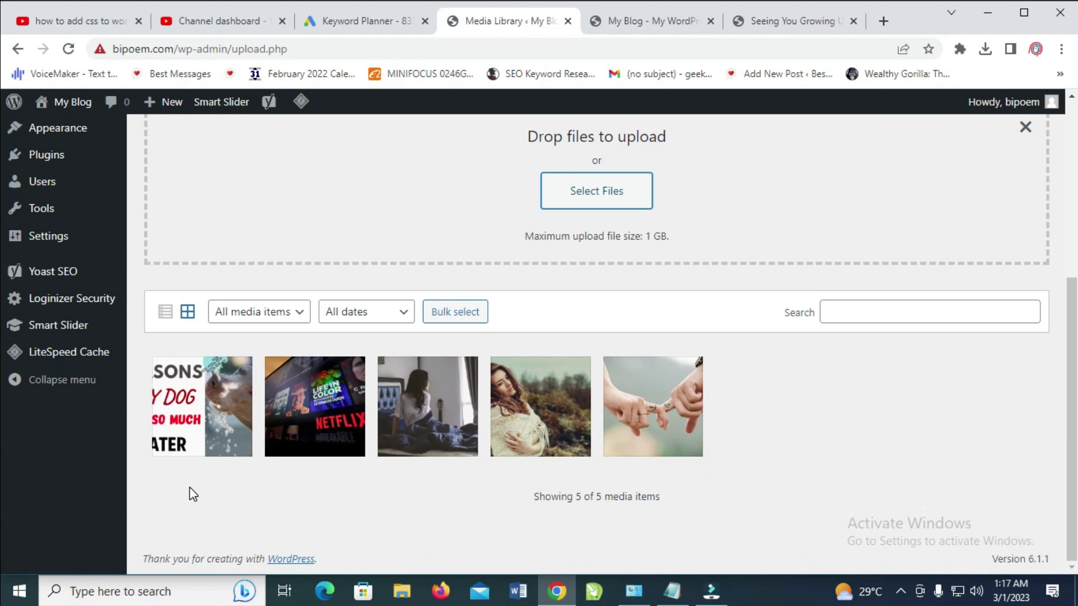
# - Copy the new image's title into its alt text: 'Why Do Dogs Drink So Much Water'
pyautogui.click(206, 412)
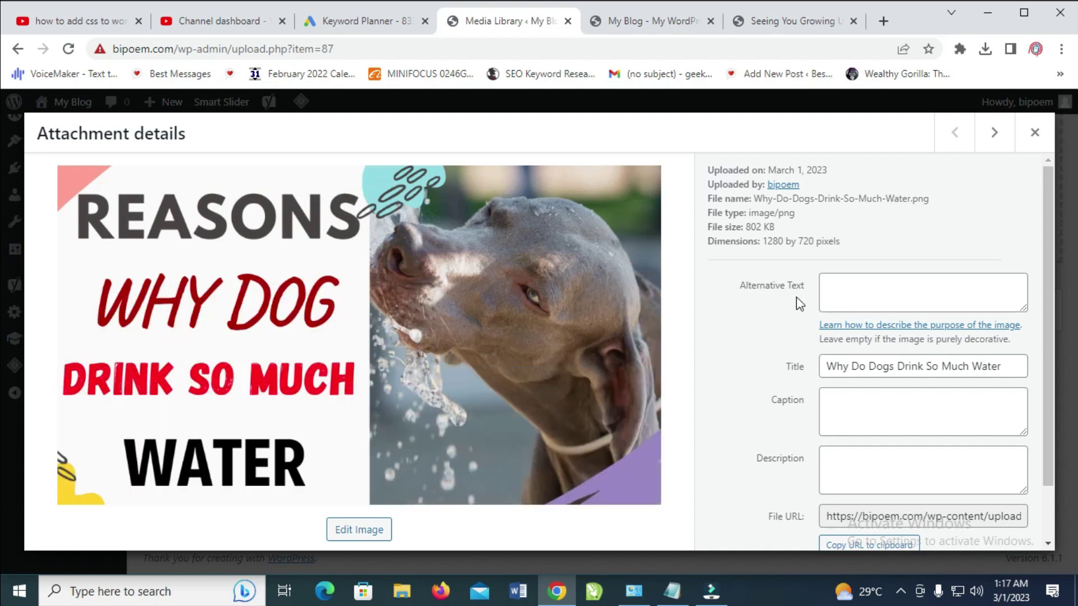
pyautogui.click(893, 366)
pyautogui.hotkey('ctrl', 'a')
pyautogui.hotkey('ctrl', 'c')
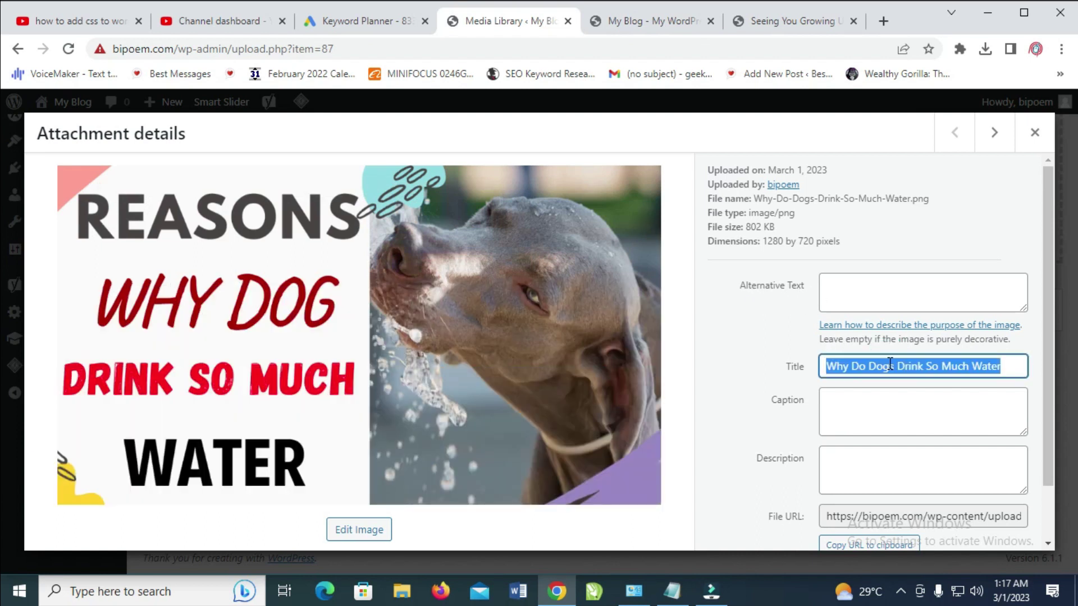
pyautogui.click(885, 288)
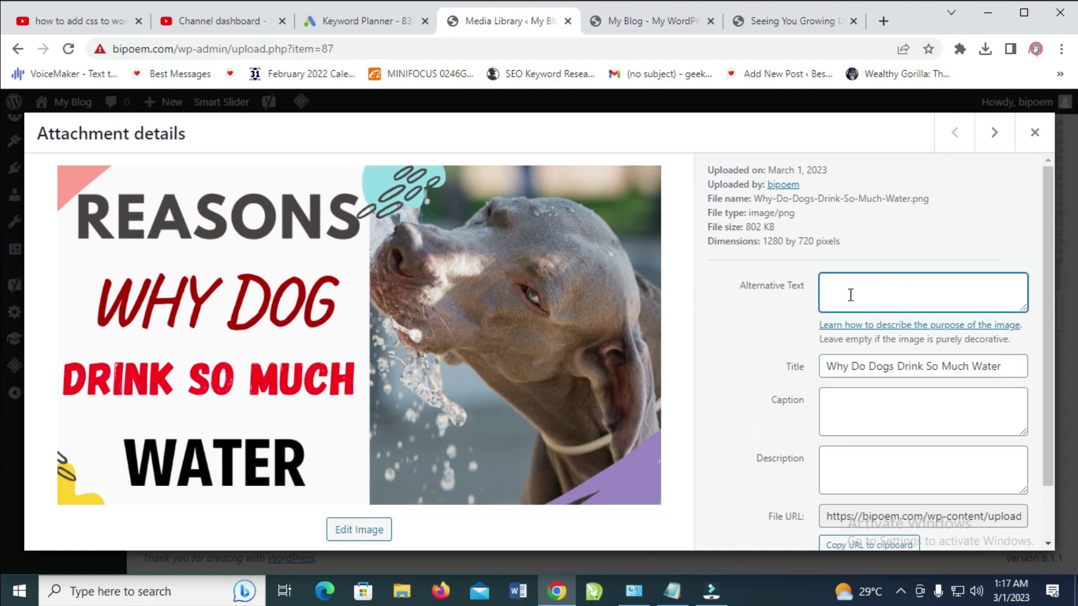
pyautogui.hotkey('ctrl', 'v')
pyautogui.scroll(-2, 851, 294)
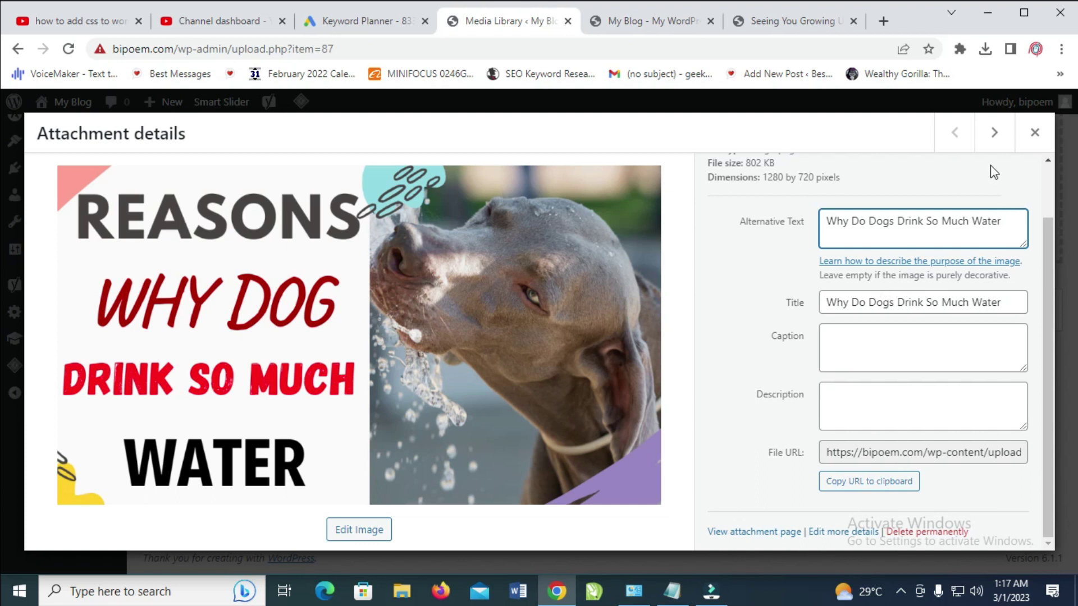
pyautogui.scroll(1, 1003, 219)
pyautogui.scroll(1, 1002, 219)
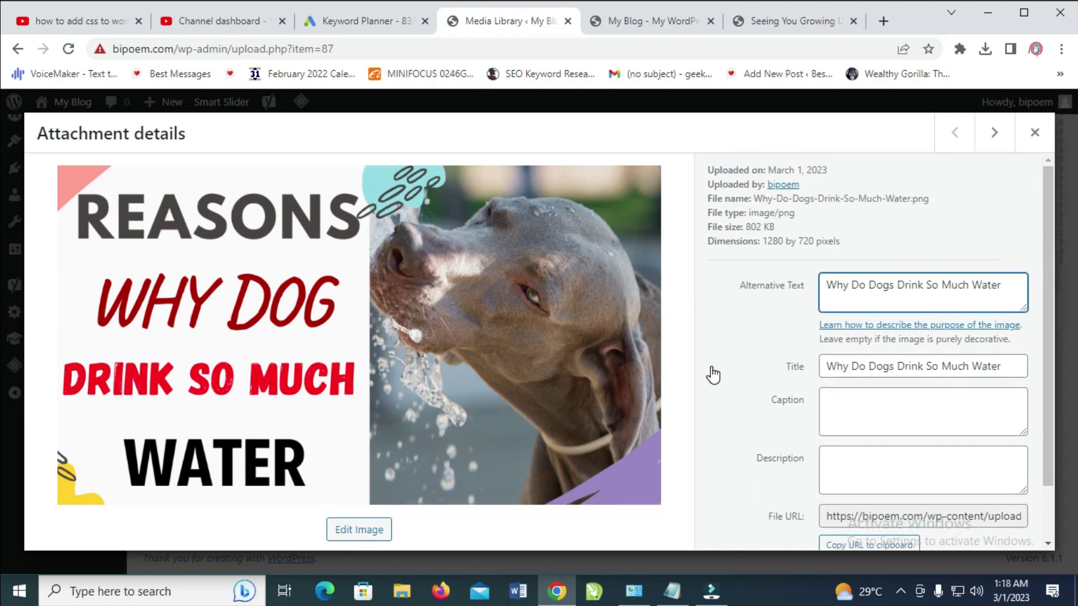
pyautogui.press('Tab')
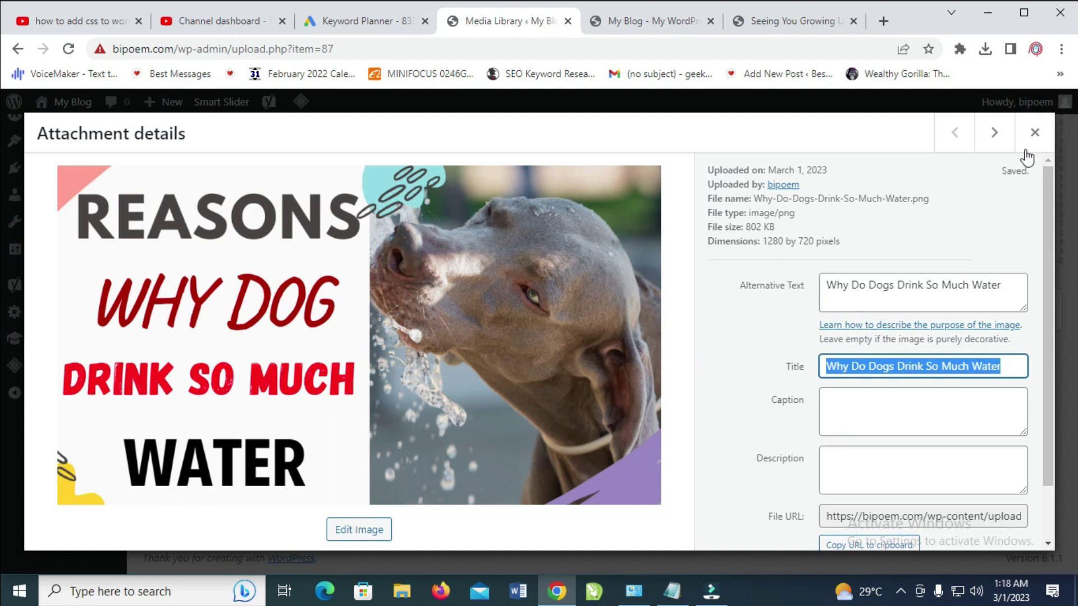
# - Close the Attachment details to show the five-item grid with the dog-water image first
pyautogui.click(1035, 133)
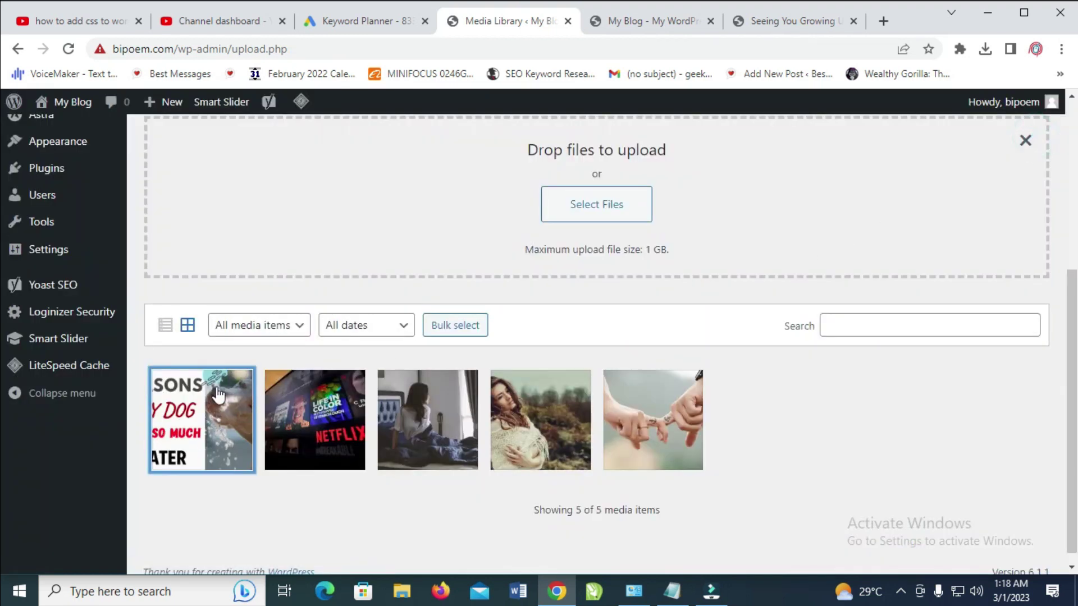